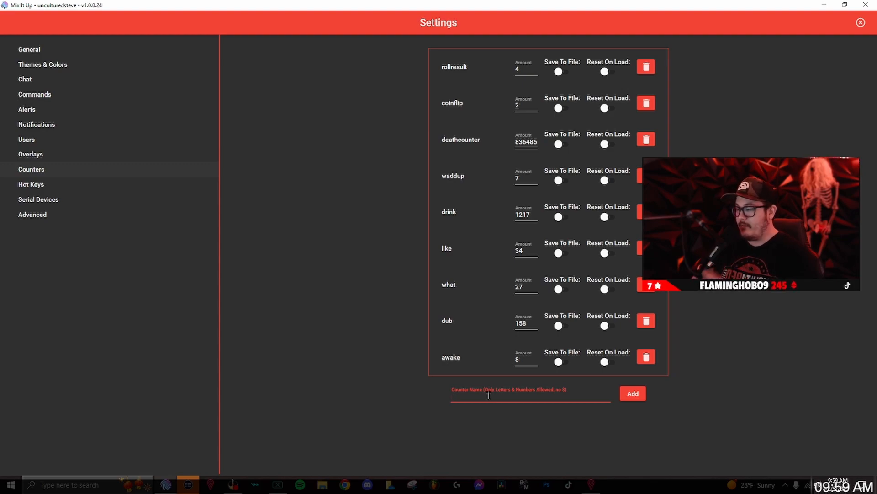
Step: Add a counter named "raged", set its amount to 5 and close the settings
text(raged)
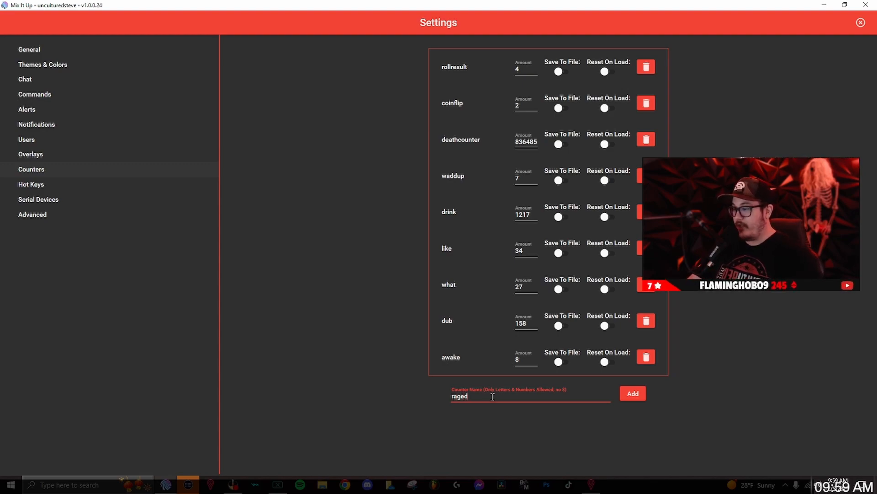
click(633, 394)
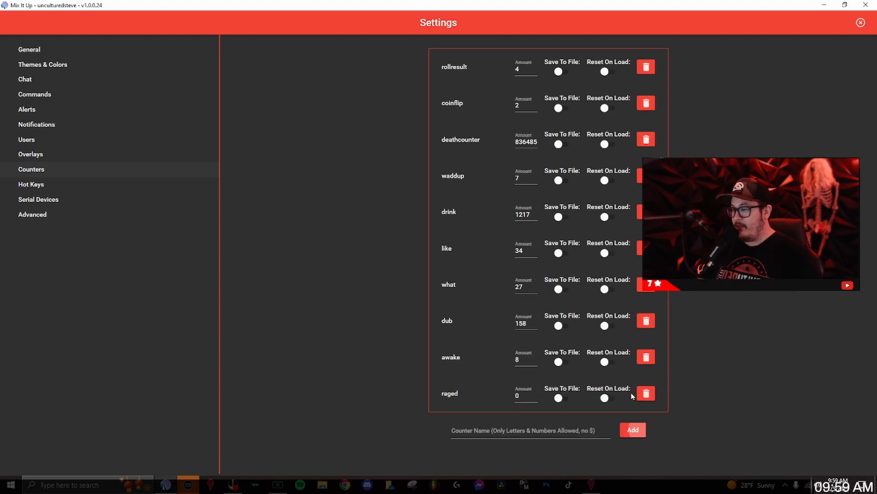
click(526, 394)
double_click(526, 394)
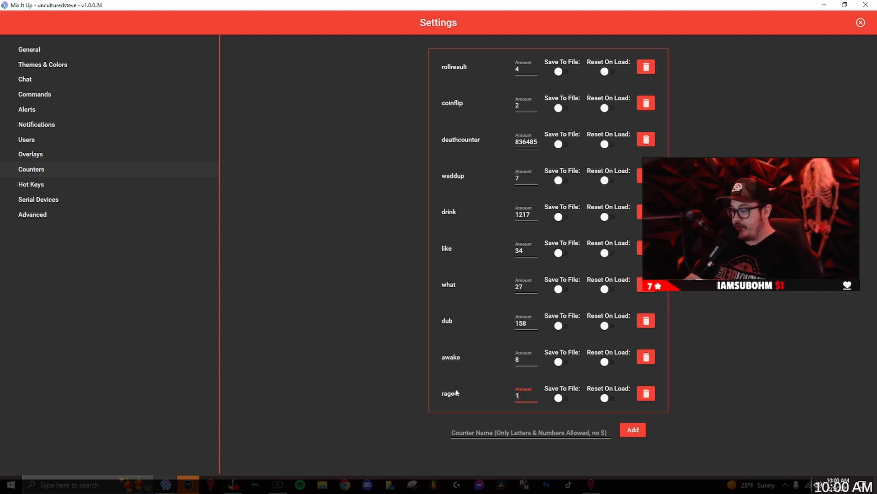
text(5)
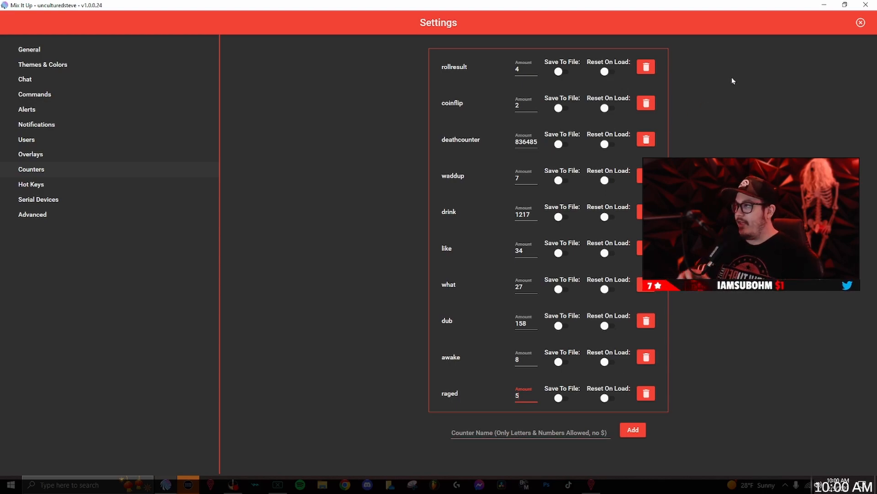
click(861, 23)
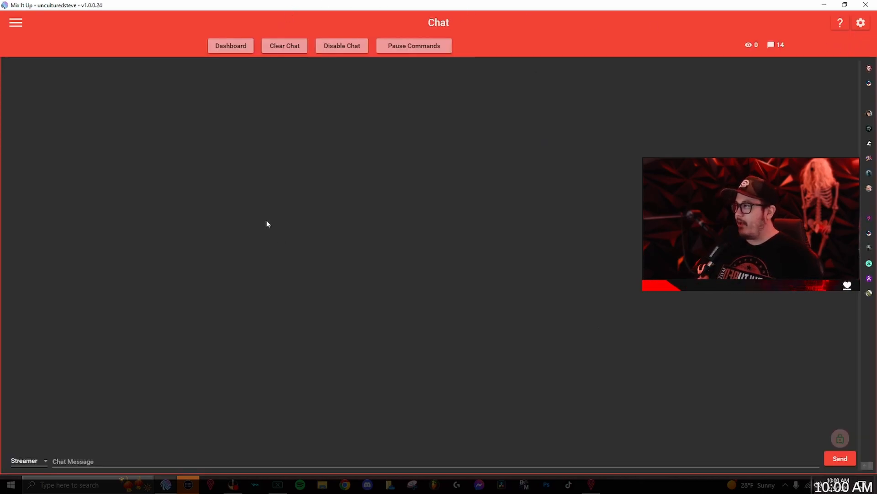
Step: Create a new custom command named "raged" with the chat trigger "raged"
click(16, 23)
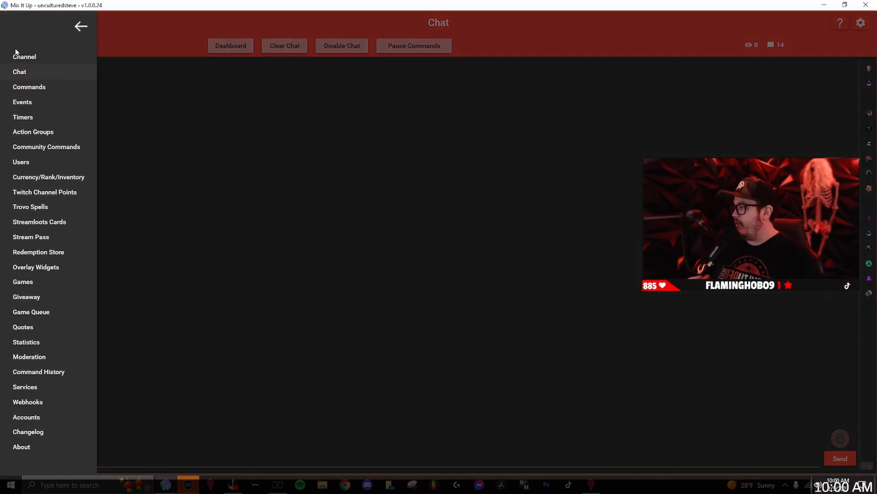
click(29, 87)
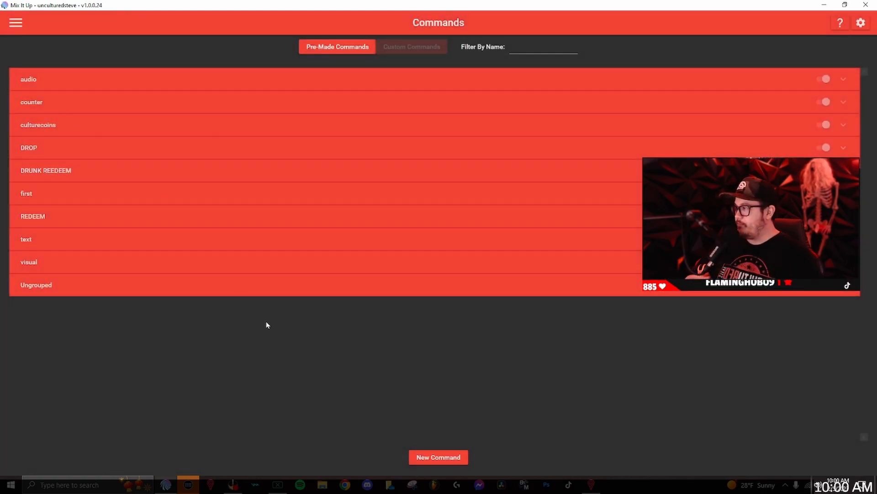
click(433, 458)
click(320, 131)
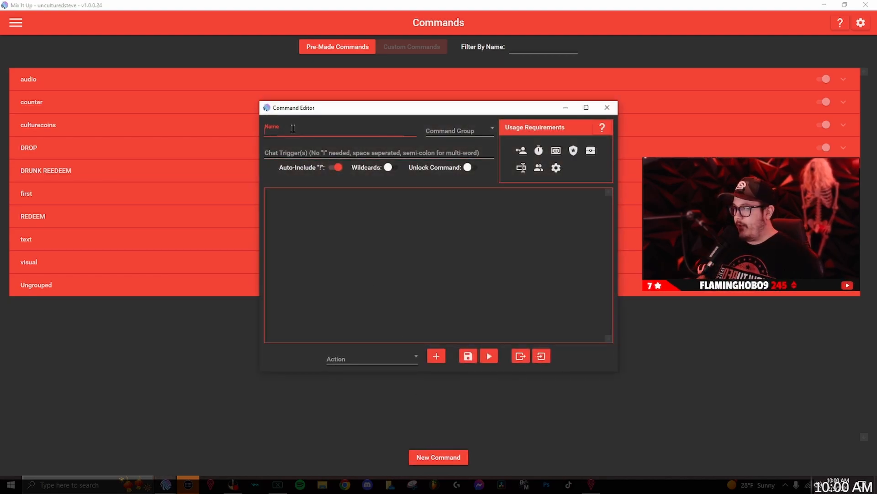
text(raged)
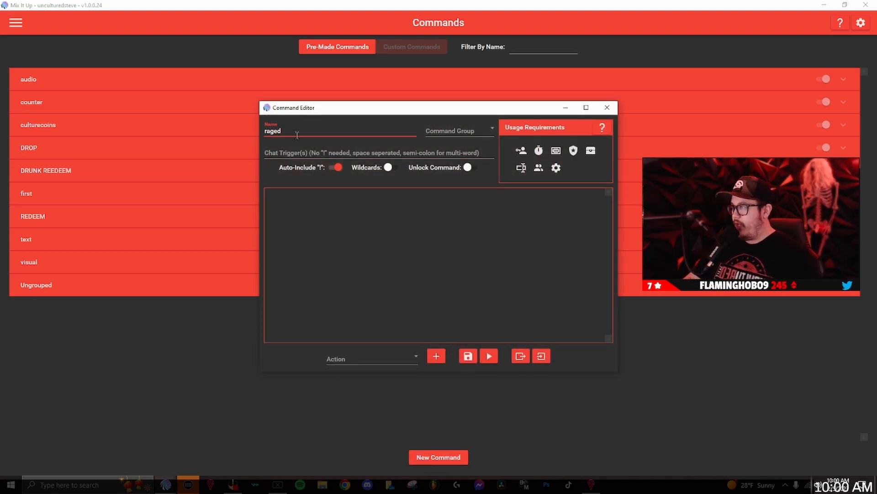
click(274, 151)
text(raged)
click(322, 217)
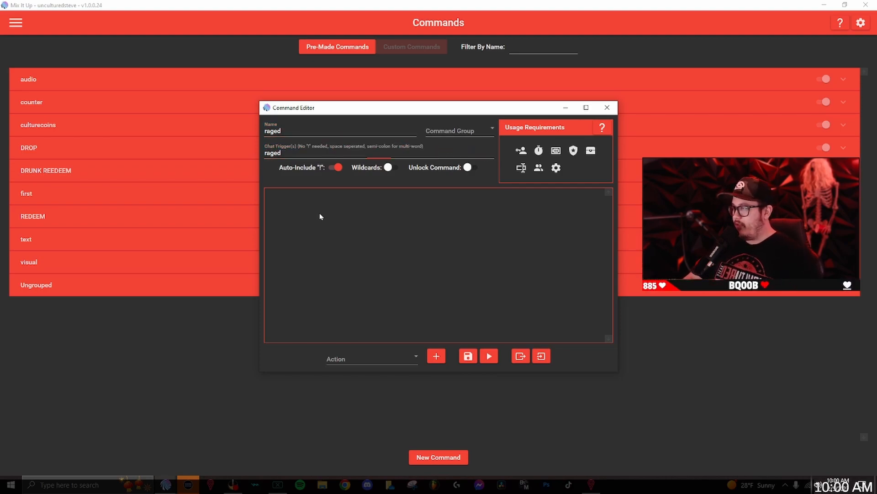
Step: Add a Counter (Create & Update) action to the raged command
click(342, 360)
scroll(339, 357, down, 2)
scroll(339, 358, up, 2)
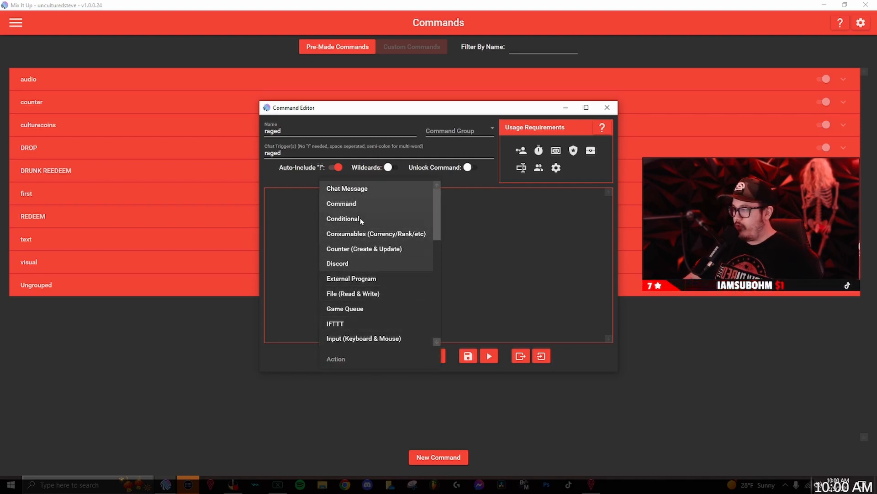
click(362, 249)
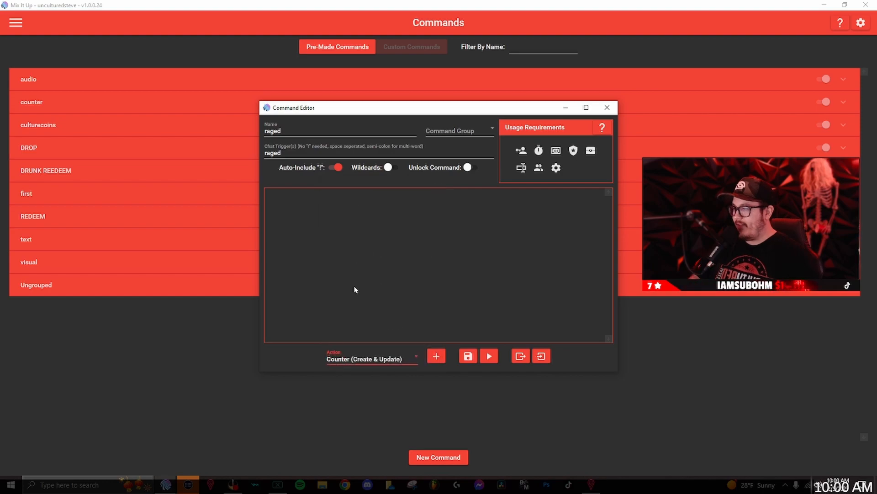
click(441, 359)
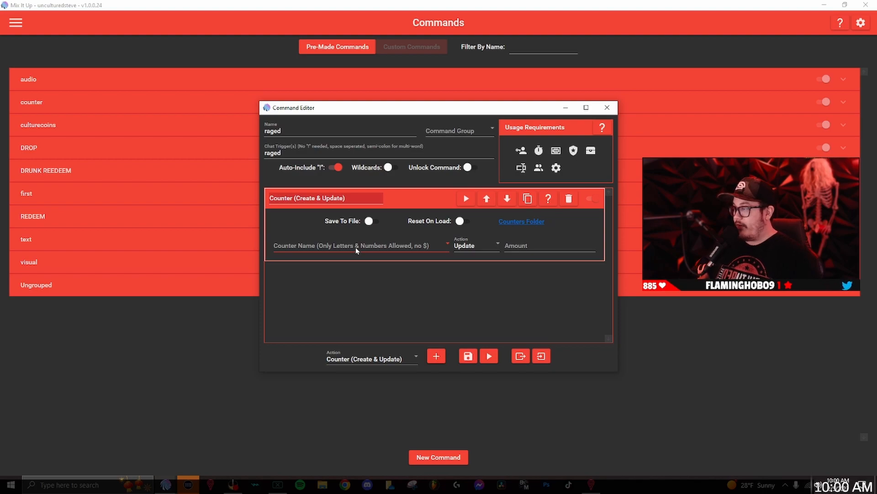
Step: Make the counter action update the "raged" counter by an amount of +1
click(301, 251)
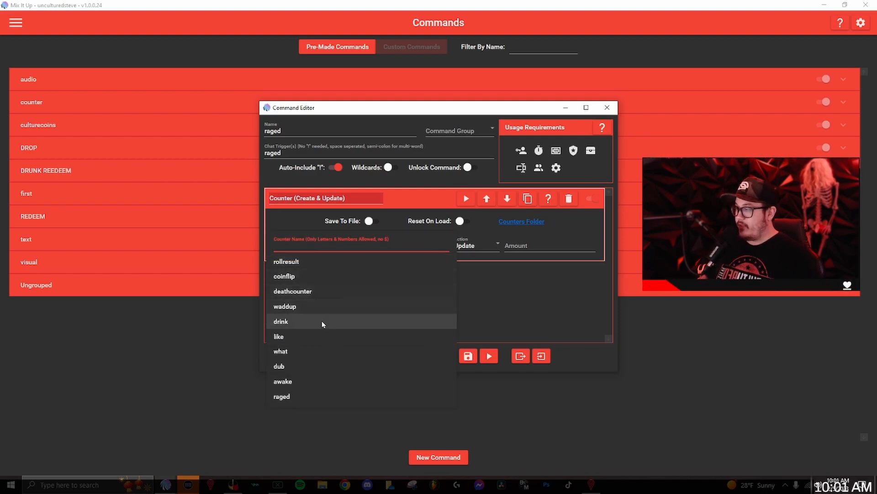
click(305, 397)
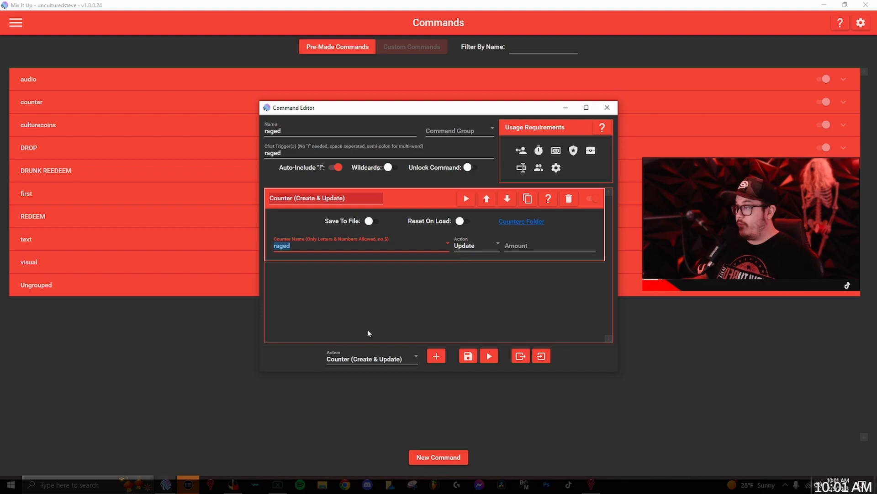
click(446, 271)
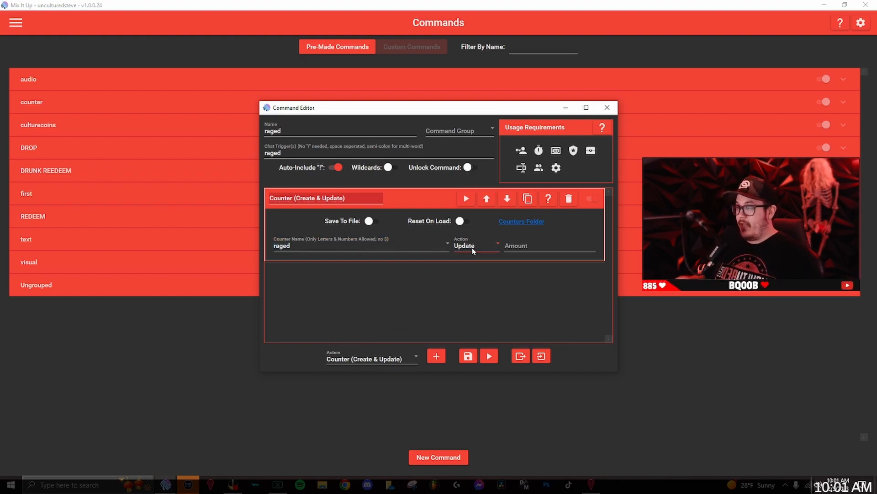
click(559, 247)
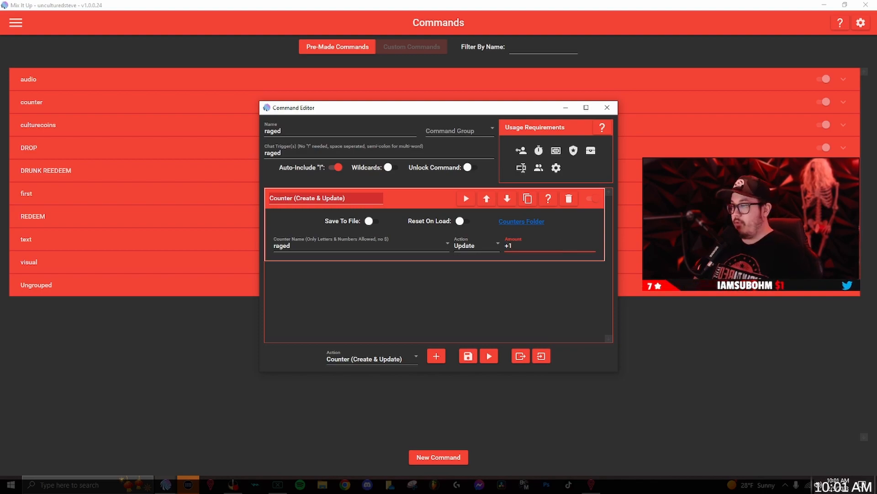
click(484, 307)
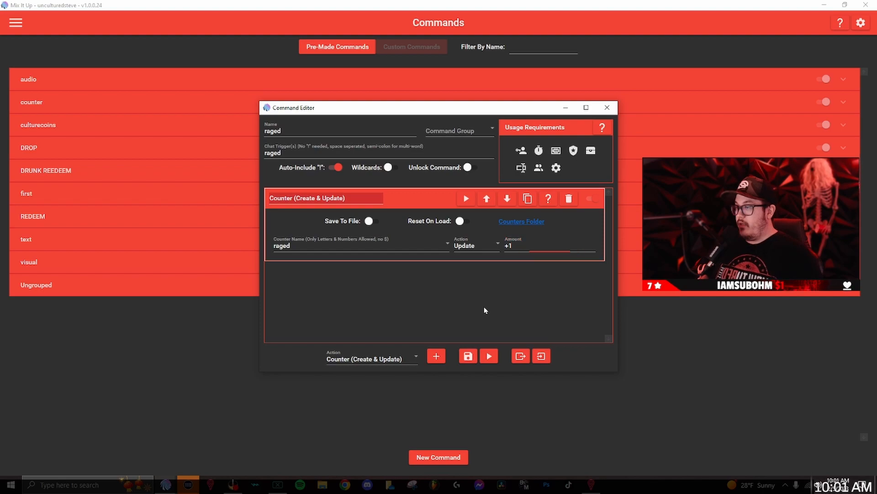
Step: Add a Chat Message action below the counter action in the raged command
click(389, 355)
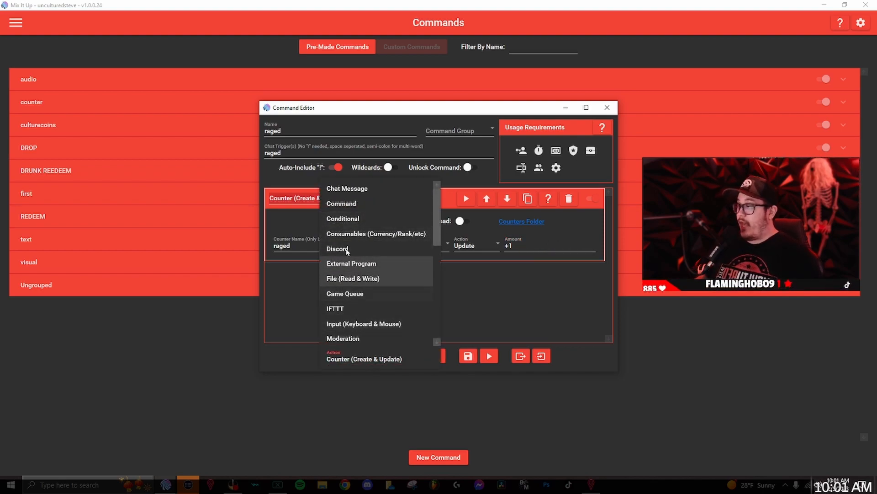
click(347, 188)
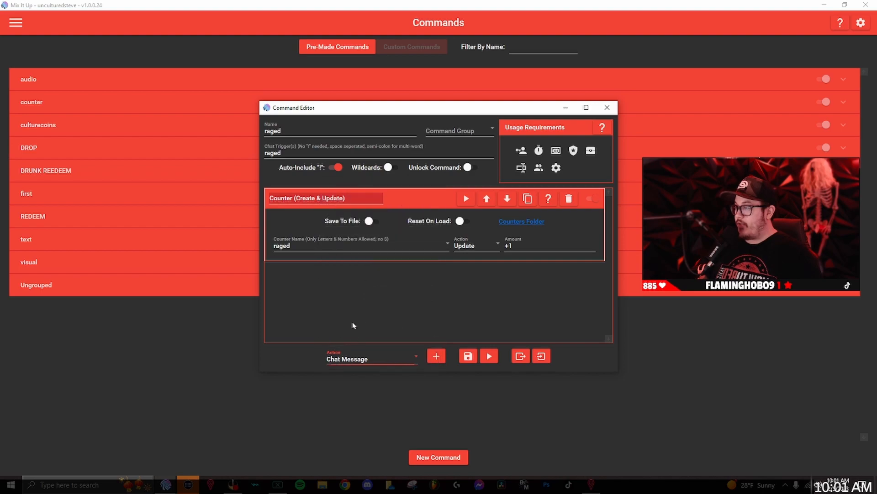
click(436, 356)
Step: Write the chat message as the streamer's first name followed by "just raged. He raged a total of $raged times." and save the command
click(329, 325)
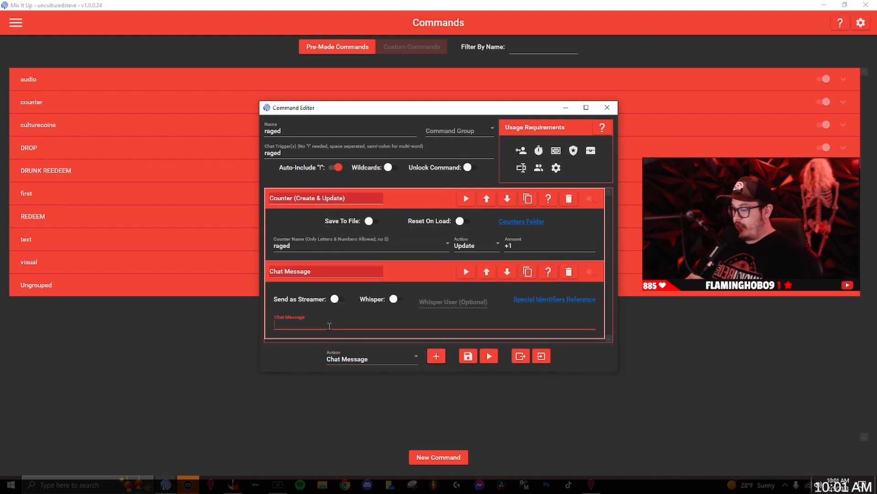
text(Steve)
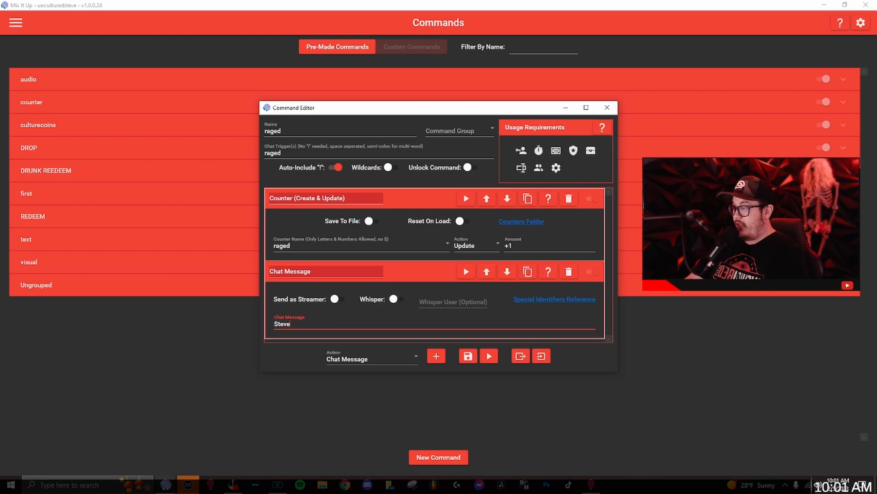
text( just raged)
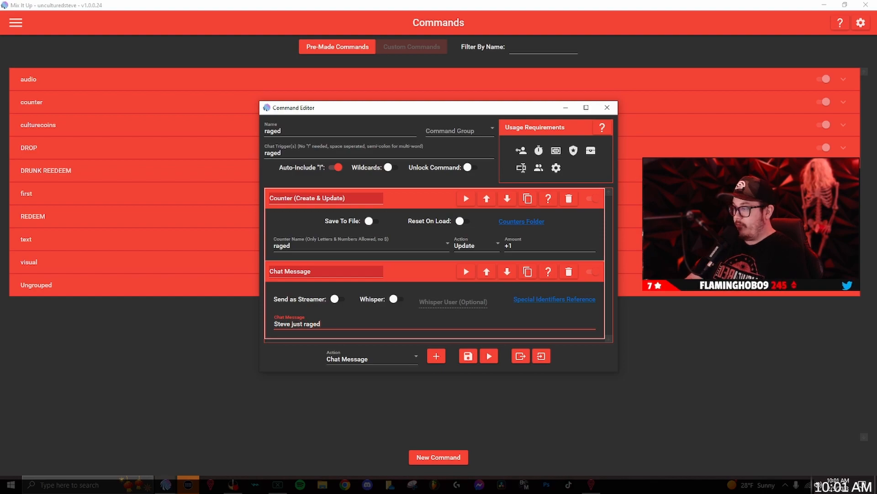
text(. He raged a total of )
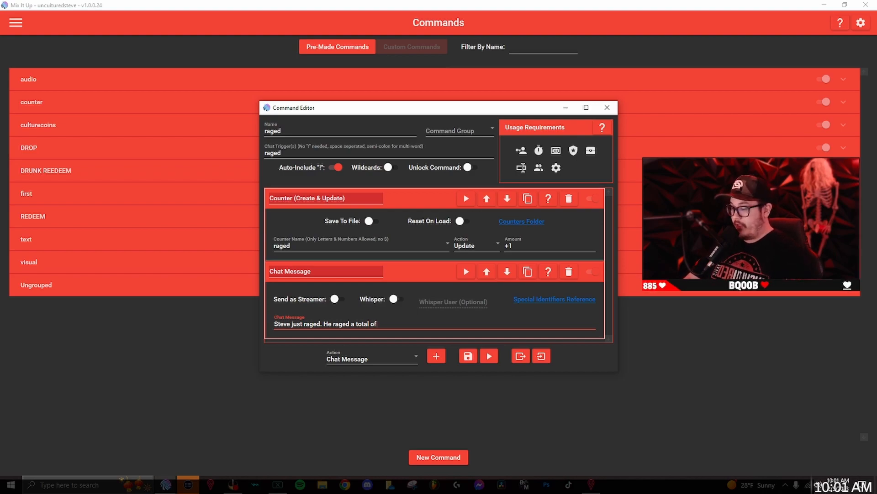
text($raged)
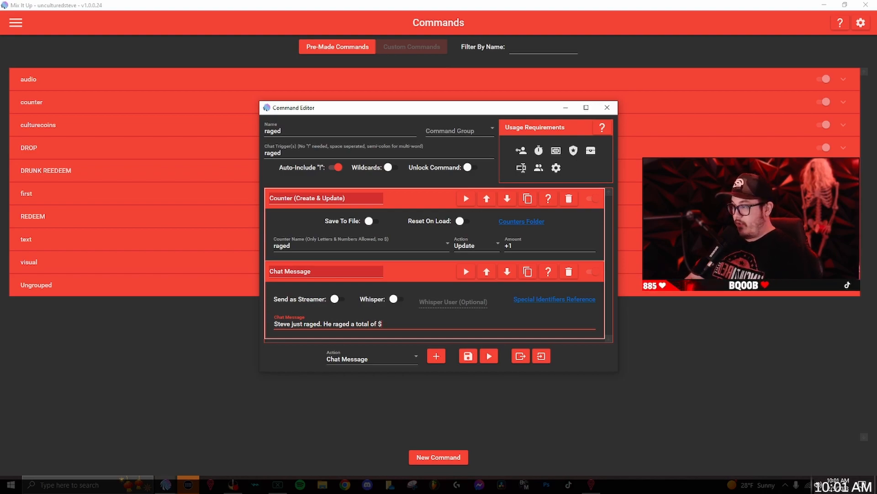
text( times.)
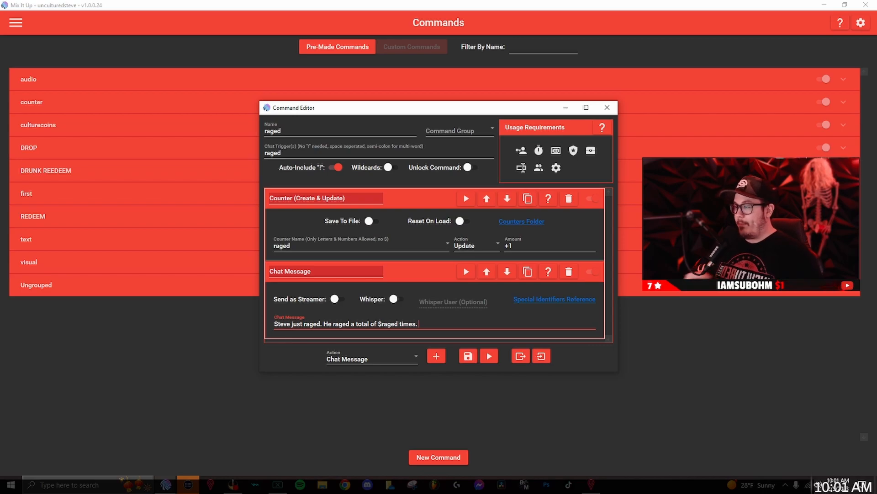
drag(379, 326, 398, 325)
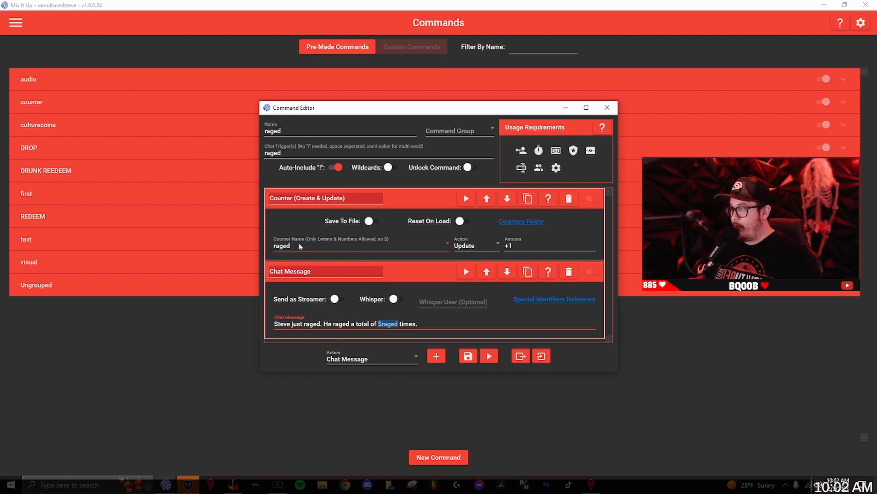
click(387, 324)
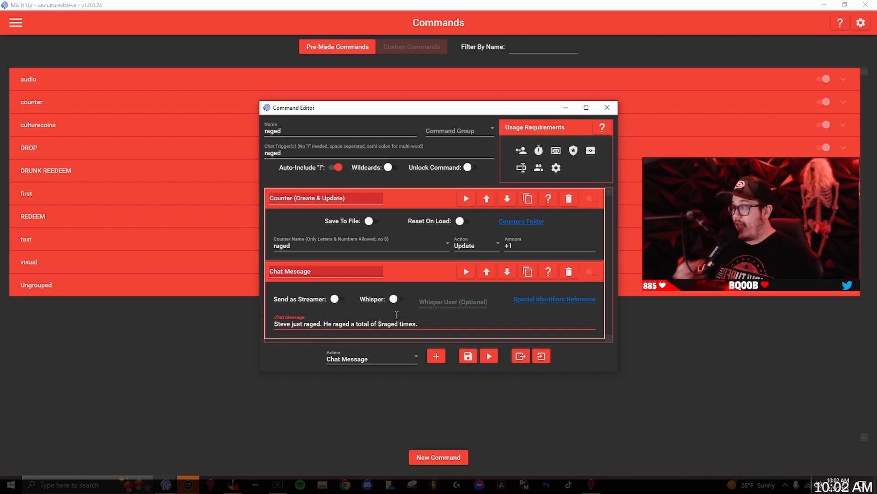
click(468, 356)
Step: Switch to the stream chat window, place it over the command list and test the command by sending "!raged"
key(alt+Tab)
drag(327, 60, 273, 68)
click(257, 298)
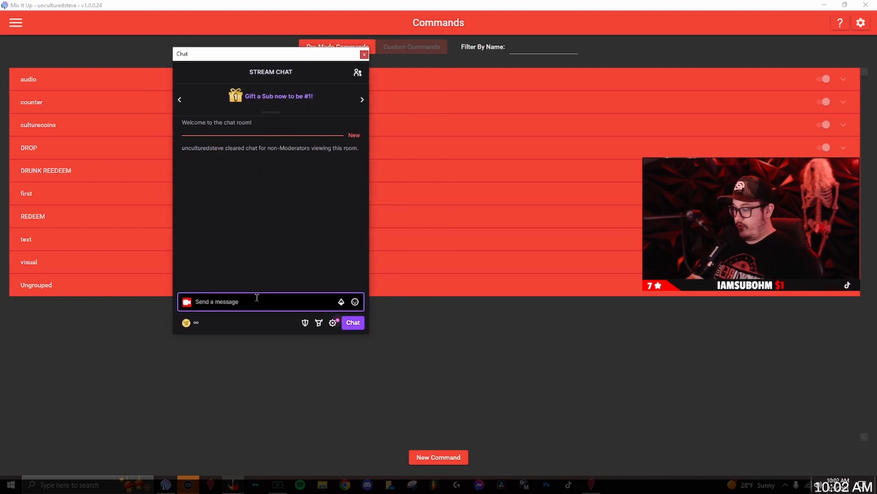
text(!)
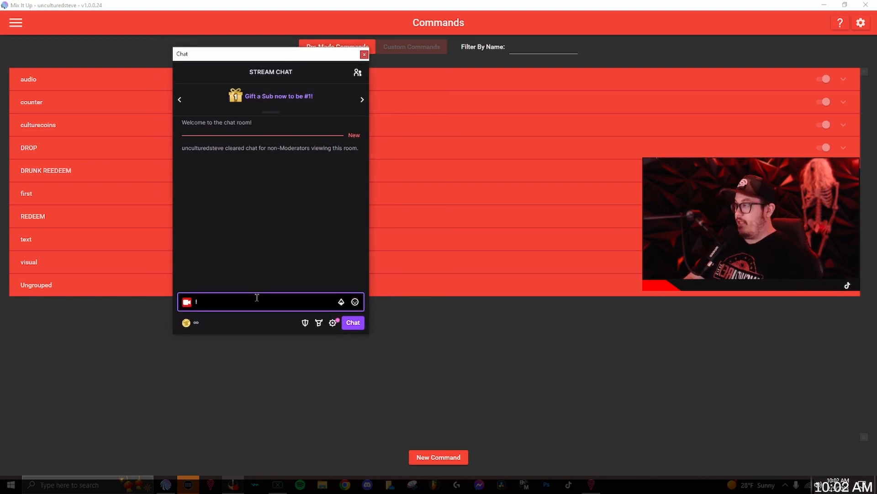
text(raged)
key(Return)
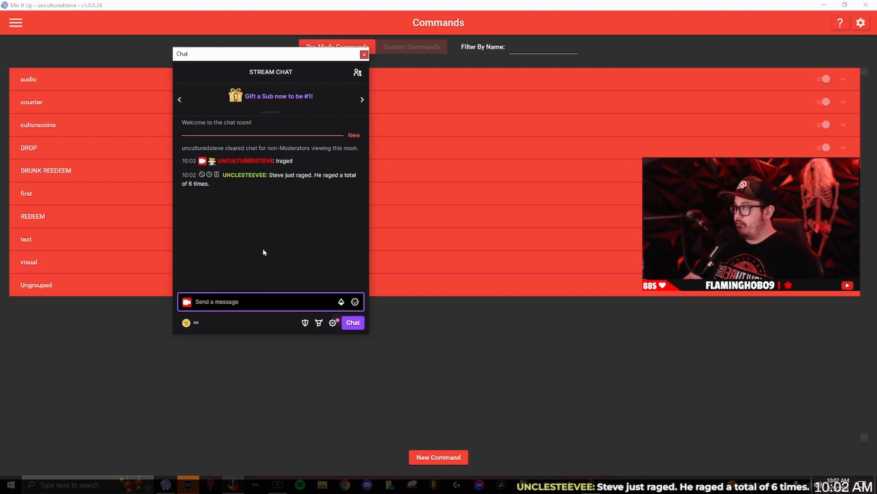
click(263, 250)
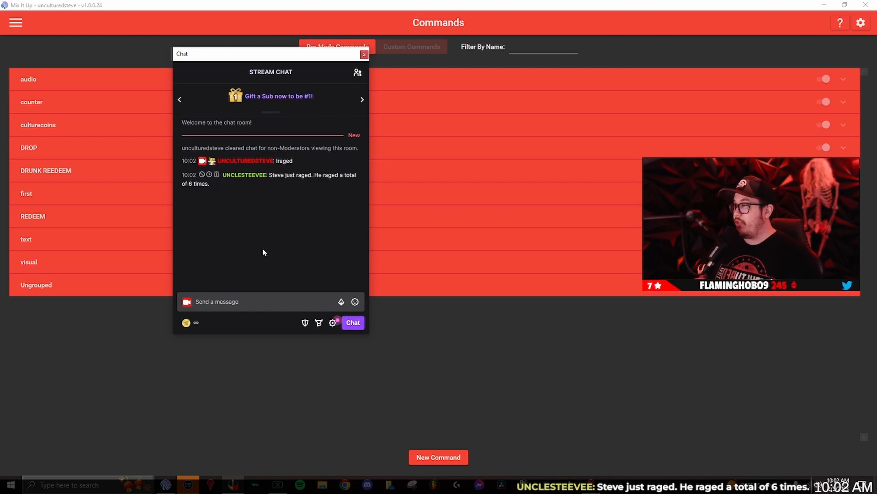
Step: Send "!raged" two more times in the stream chat and move the chat window off the screen
click(257, 306)
text(!raged)
key(Return)
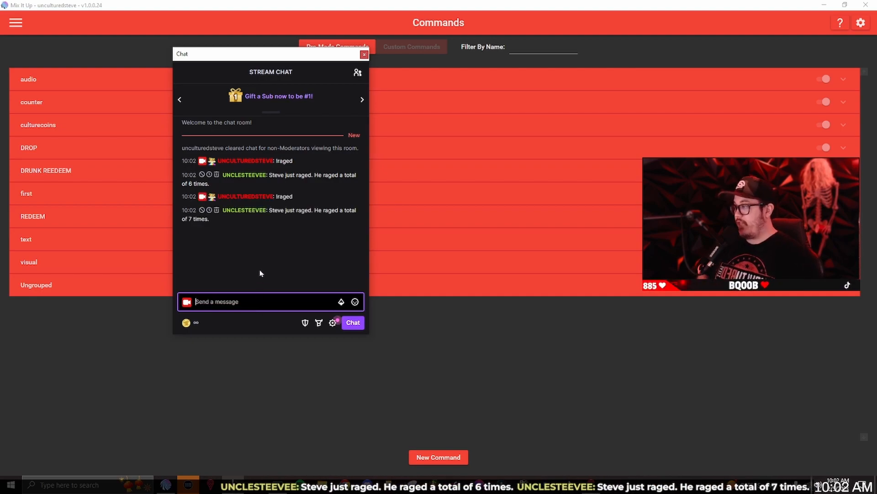
text(!raged)
key(Return)
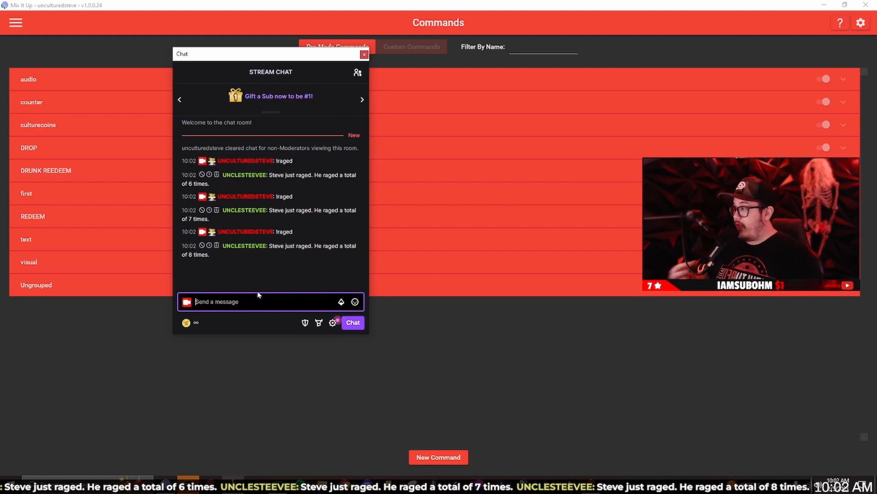
click(258, 301)
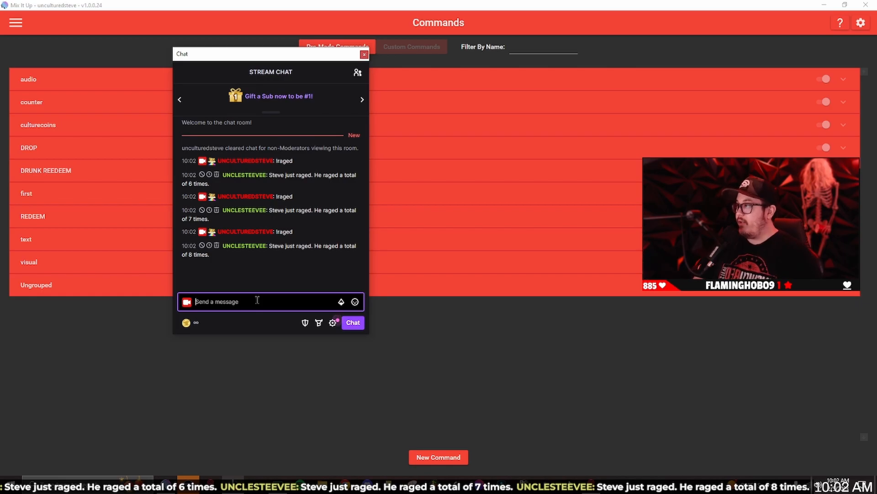
drag(248, 54, 876, 110)
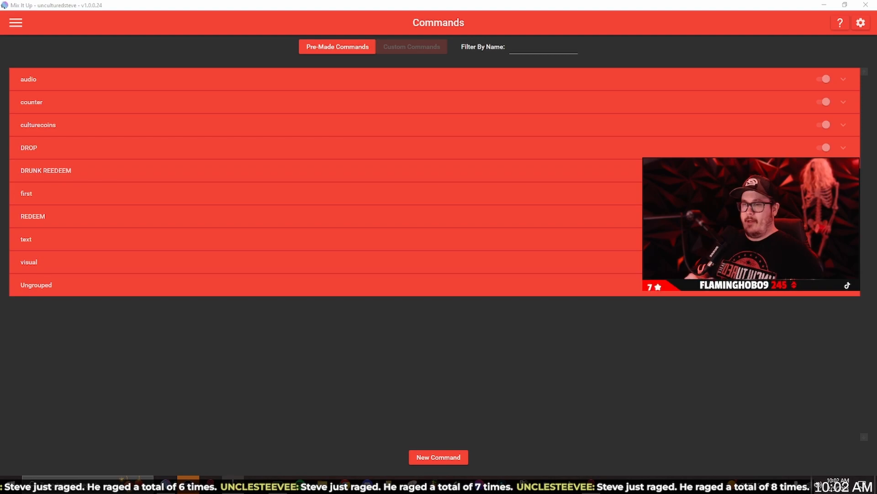